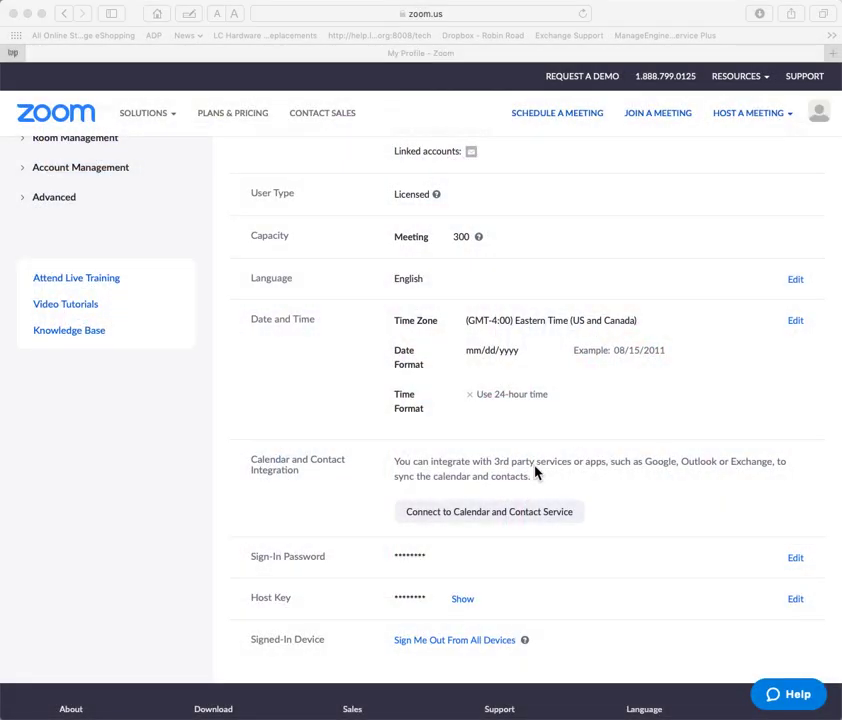
Open Account Management > Account Settings and review the 'Only authenticated users can join meetings' options, including Loomis.org ONLY.
scroll(175, 456, up, 6)
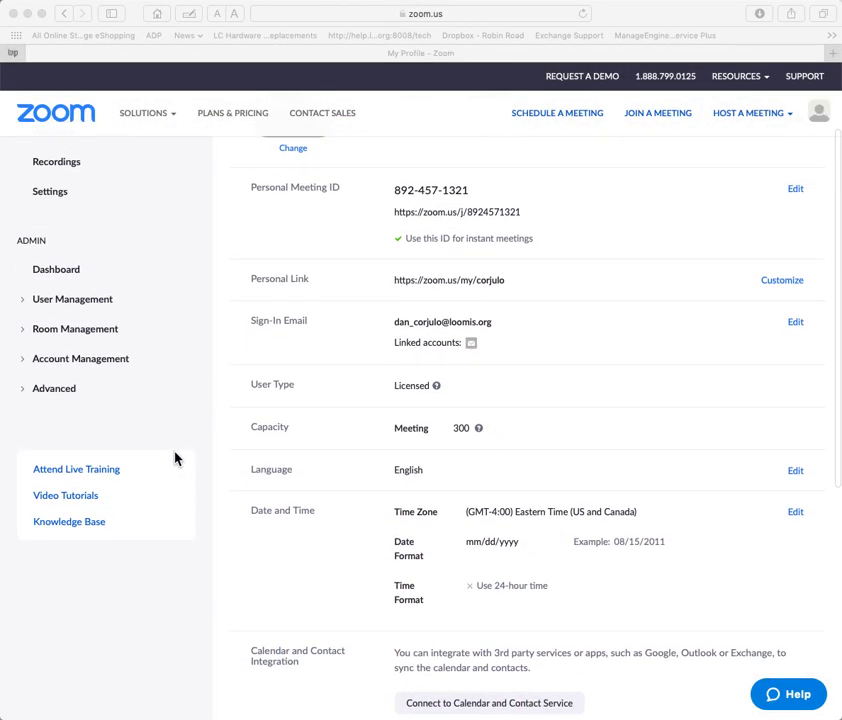
scroll(175, 458, down, 3)
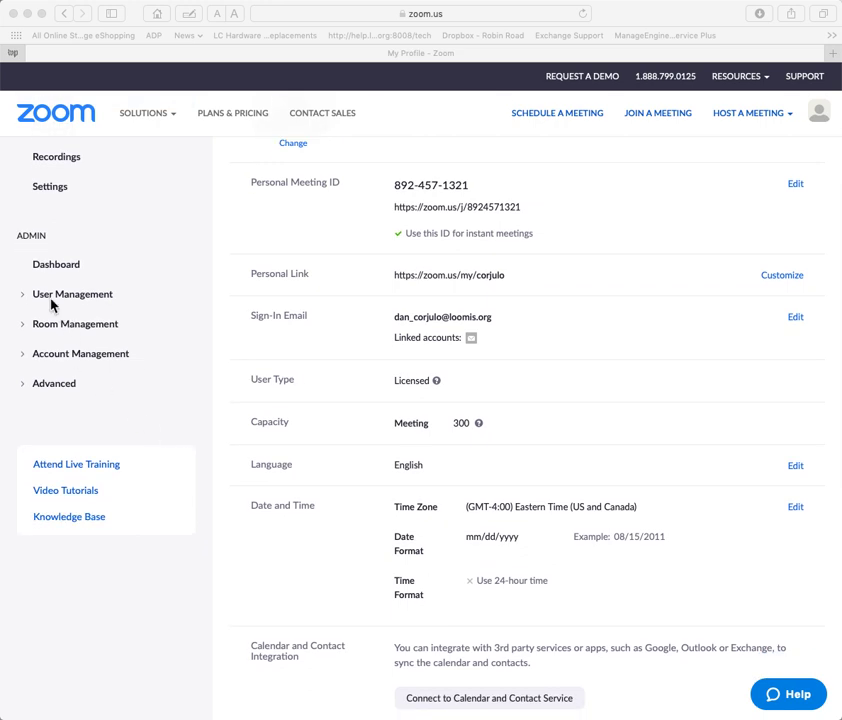
click(22, 359)
click(23, 358)
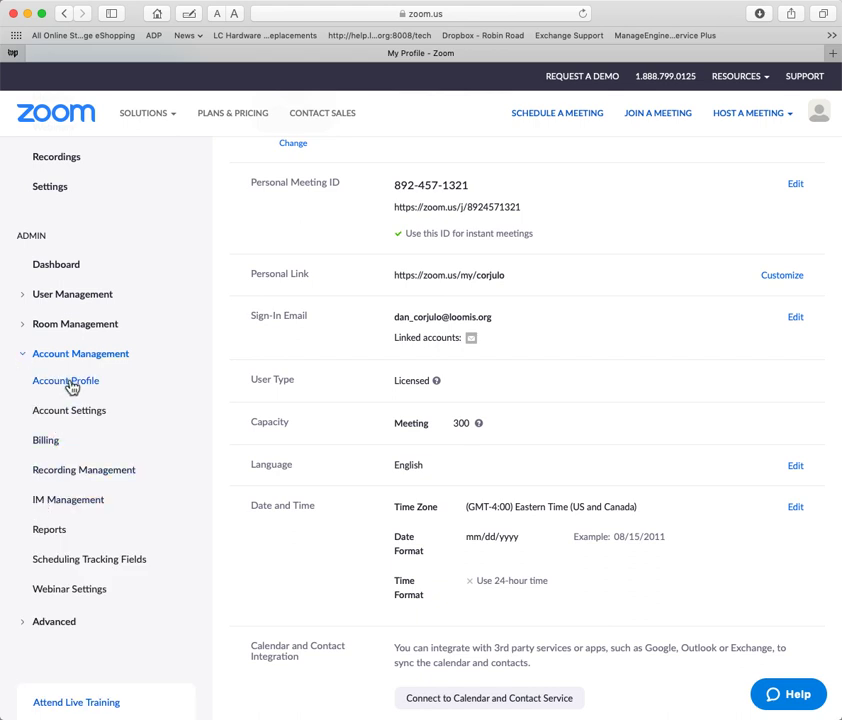
click(70, 413)
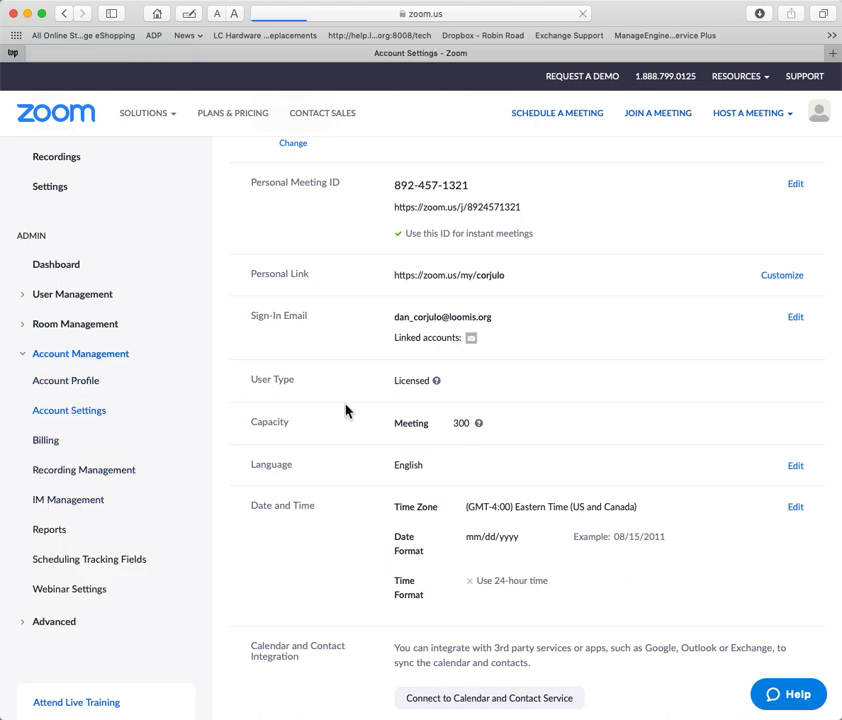
scroll(350, 404, down, 5)
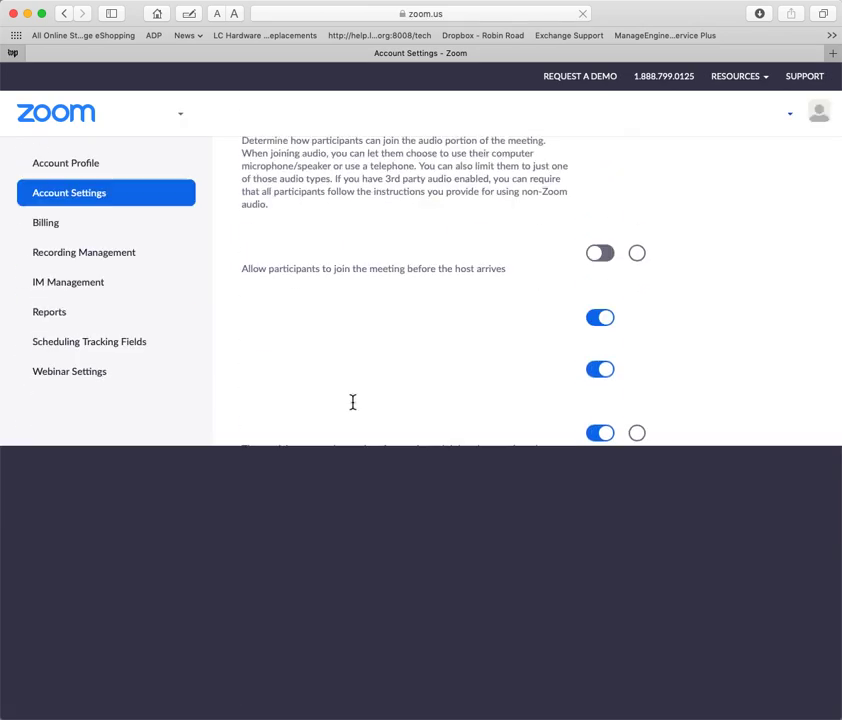
scroll(353, 405, down, 5)
scroll(353, 405, up, 5)
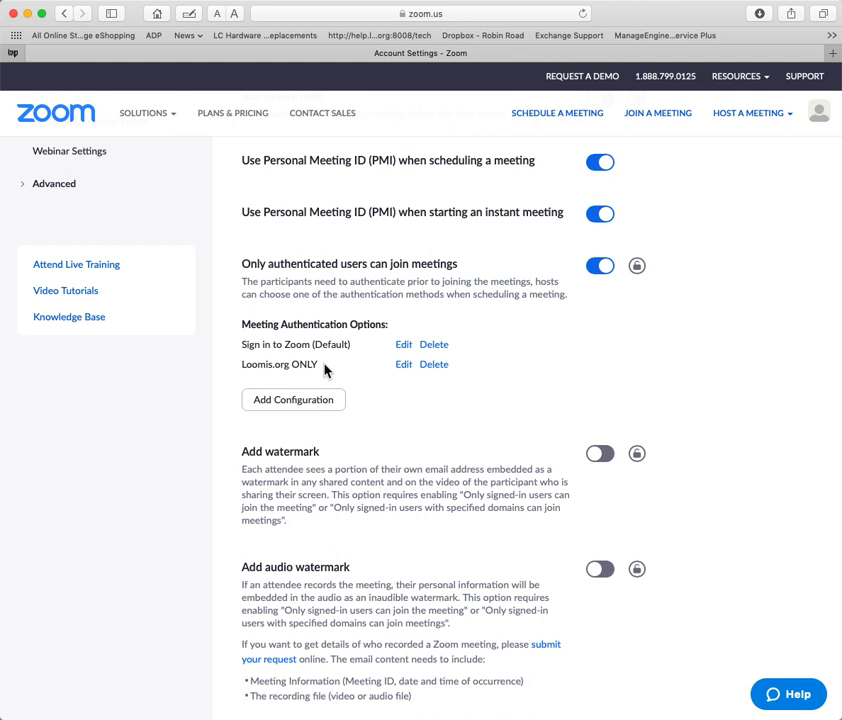
scroll(307, 360, up, 10)
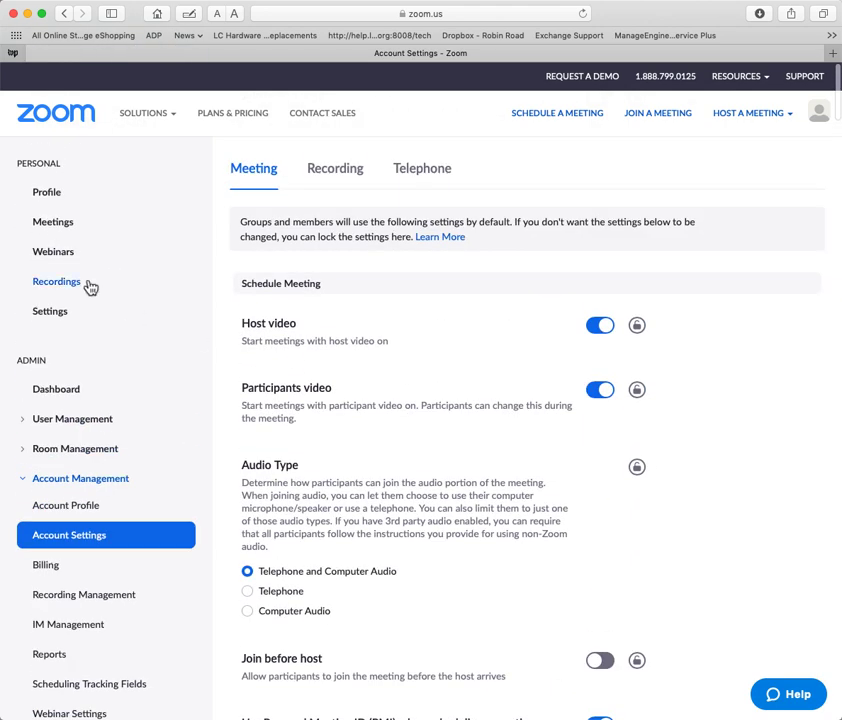
Edit the Personal Meeting Room to admit only authenticated Loomis.org ONLY users, and save.
click(53, 222)
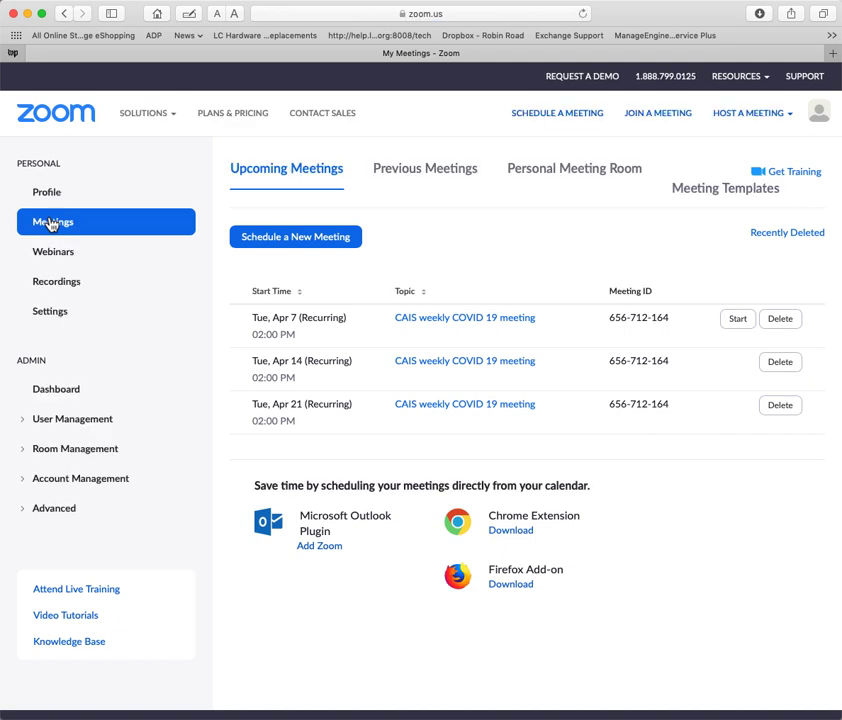
click(566, 174)
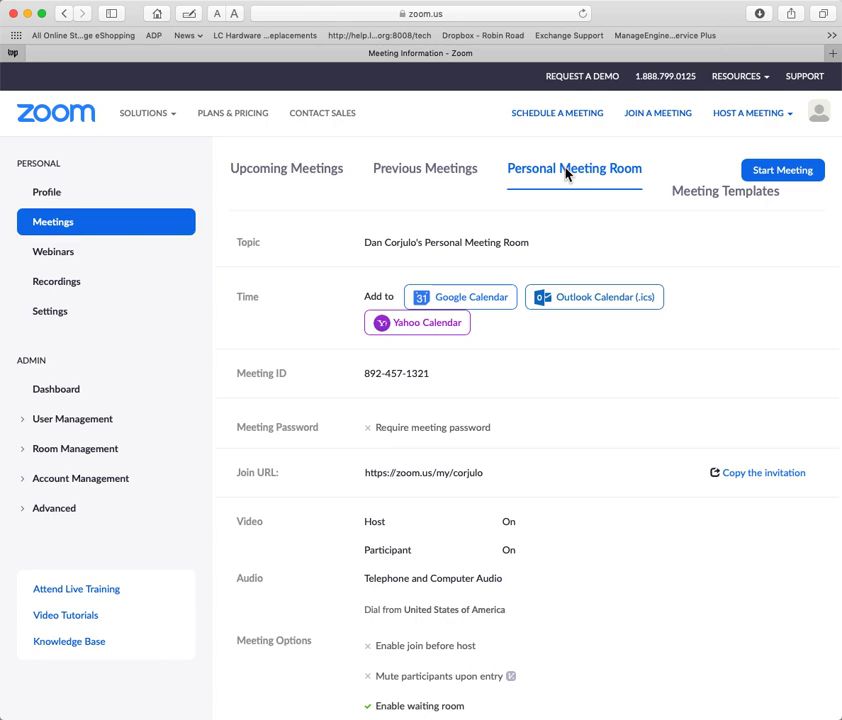
scroll(551, 218, down, 10)
click(620, 408)
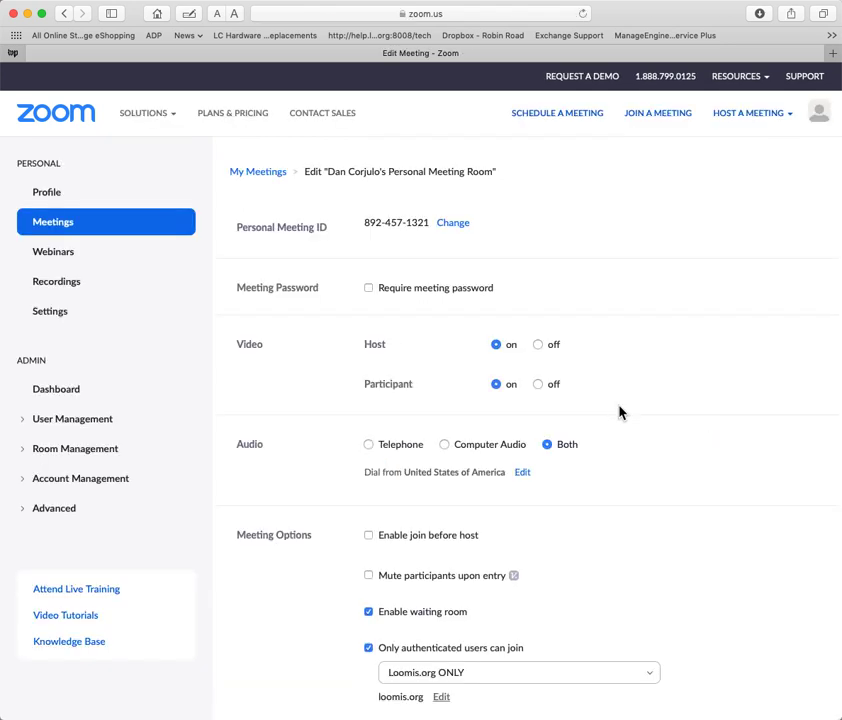
scroll(594, 409, down, 6)
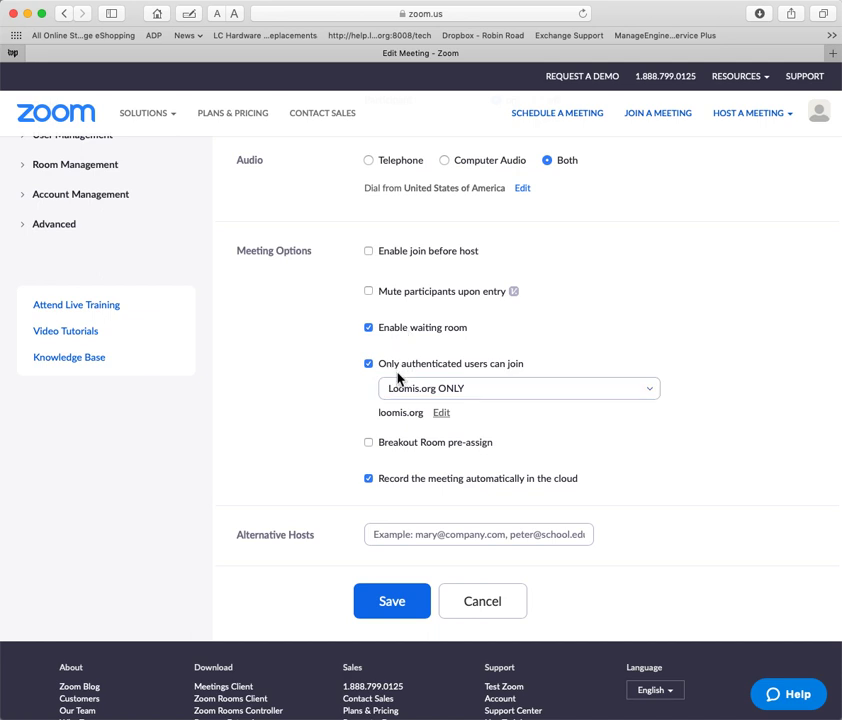
click(649, 392)
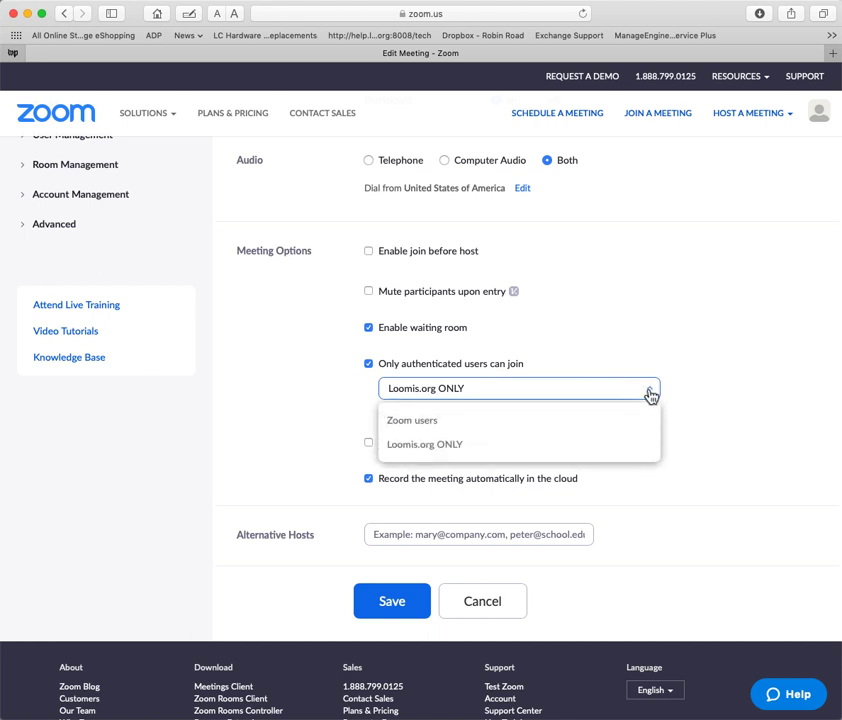
click(412, 446)
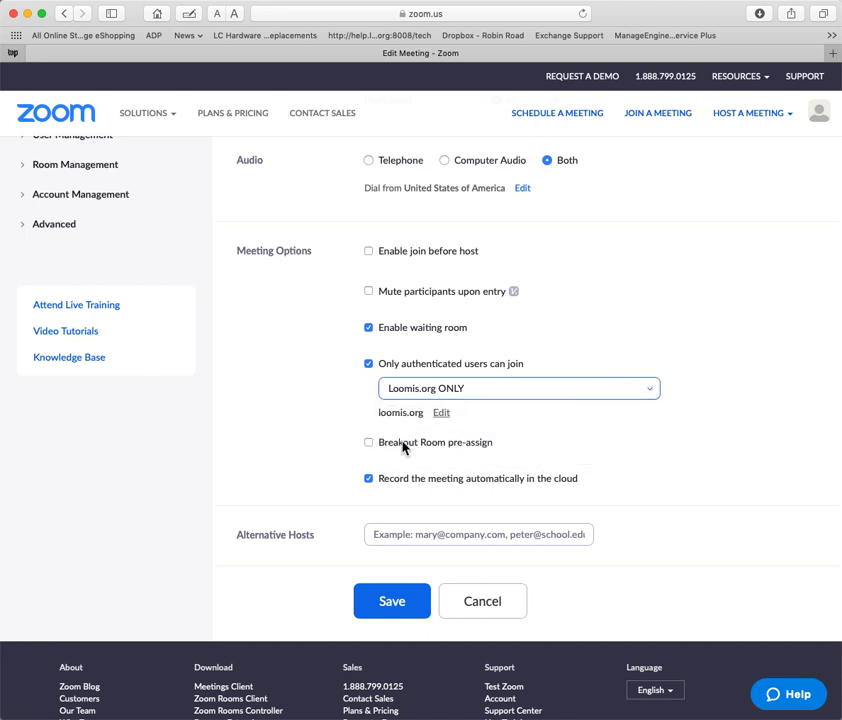
click(390, 602)
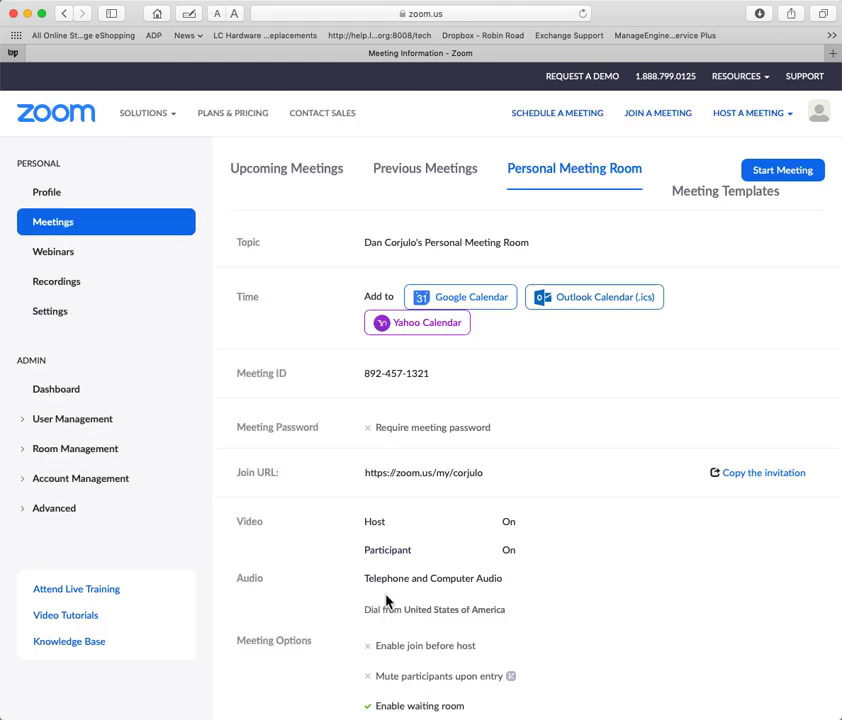
Start scheduling a new meeting with an automatically generated meeting ID.
click(82, 224)
click(293, 236)
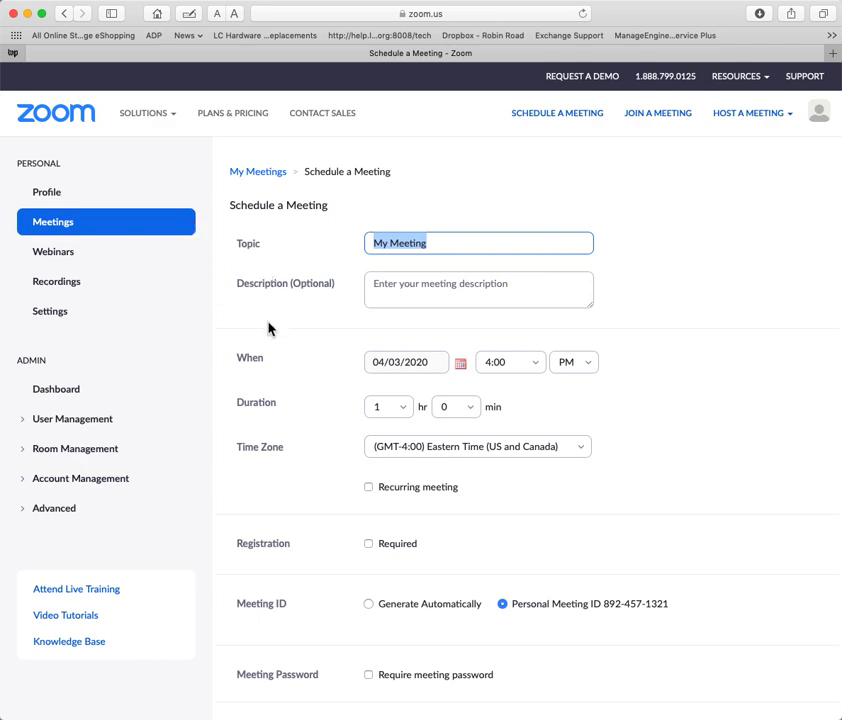
scroll(269, 327, down, 5)
scroll(269, 327, down, 3)
scroll(269, 327, up, 3)
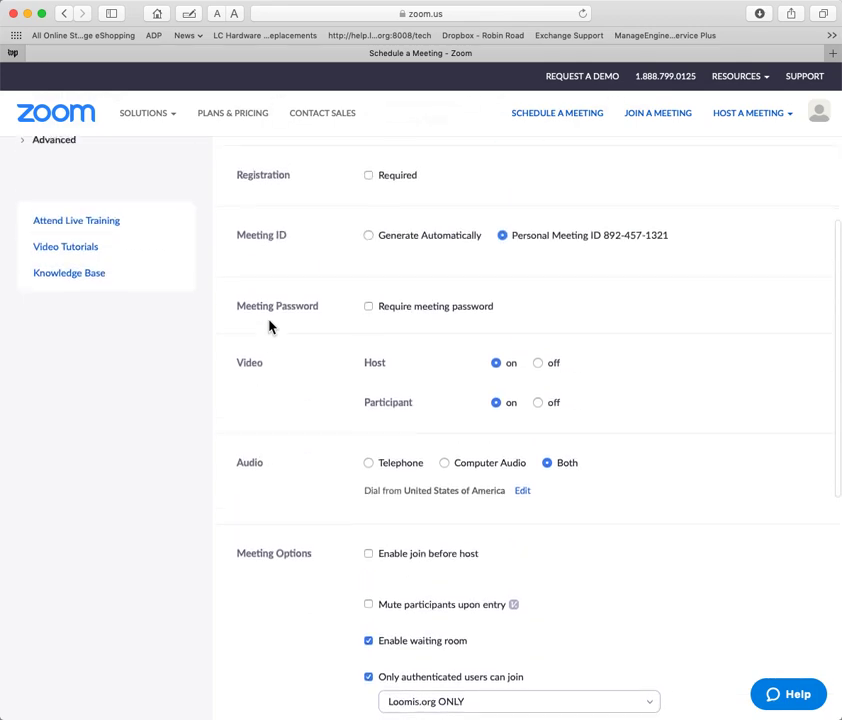
click(368, 240)
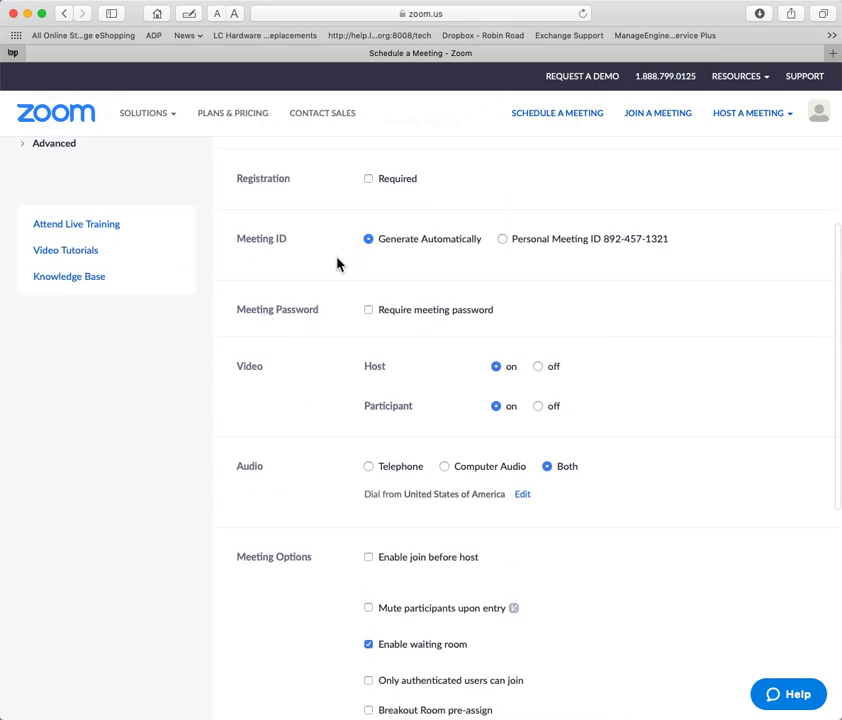
Check the authenticated-users join options, switch the requirement back off, and cancel the new meeting.
scroll(337, 263, down, 3)
scroll(337, 263, down, 3)
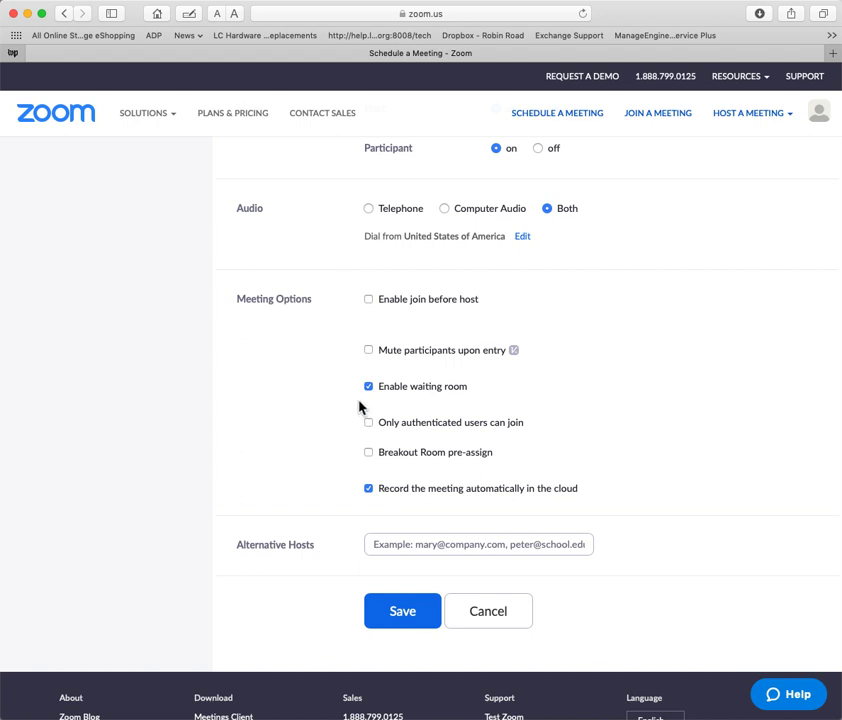
click(374, 427)
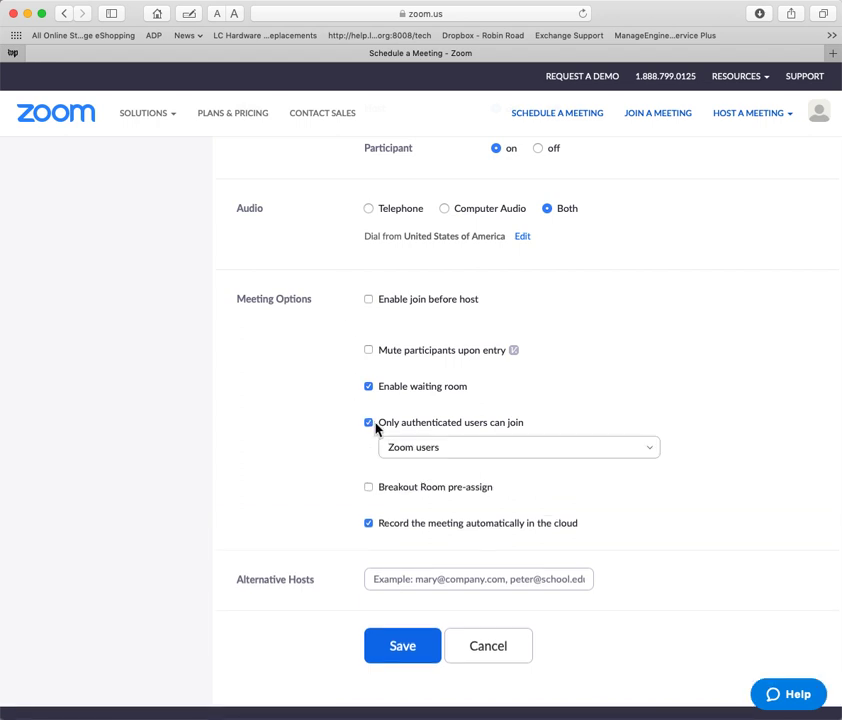
click(443, 450)
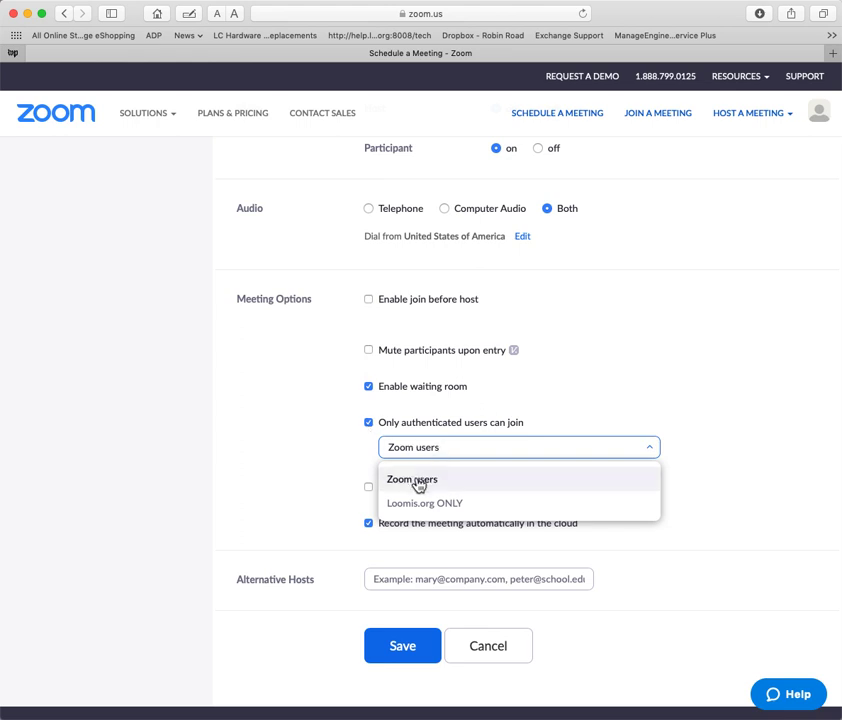
click(306, 436)
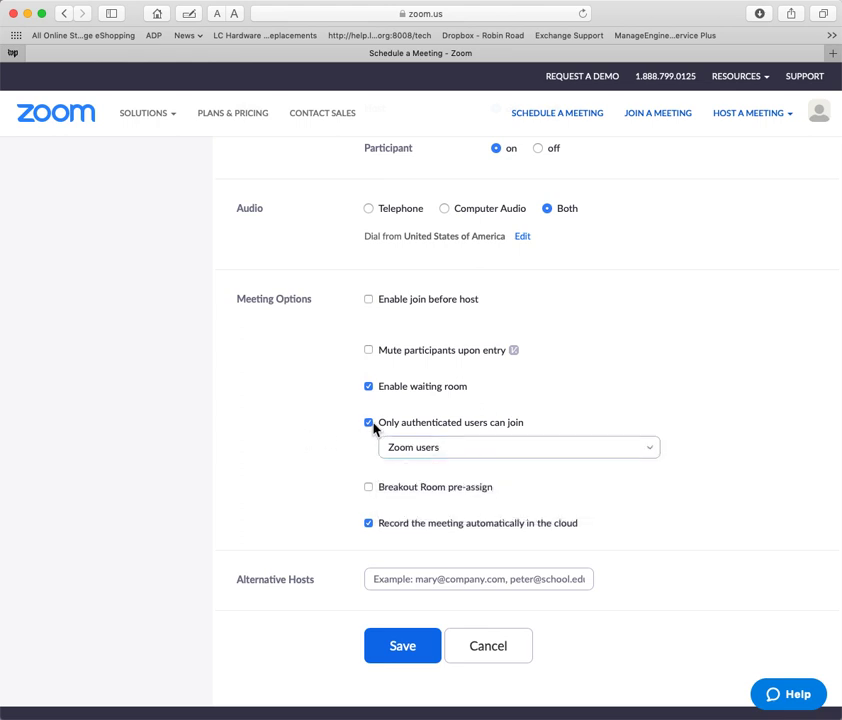
click(368, 423)
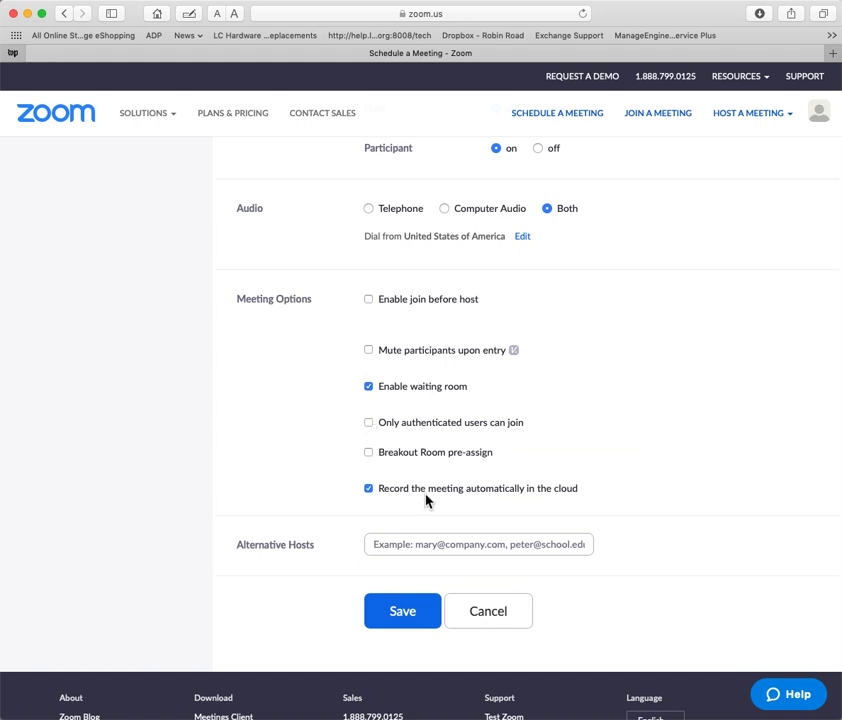
click(487, 611)
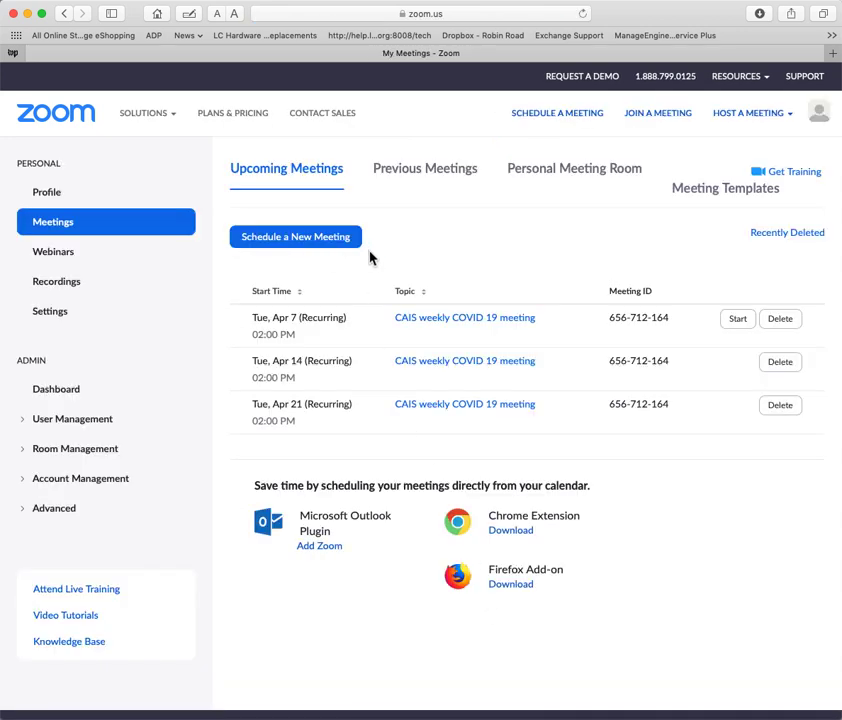
Start a meeting from the Personal Meeting Room and allow the browser to launch the Zoom app.
click(570, 171)
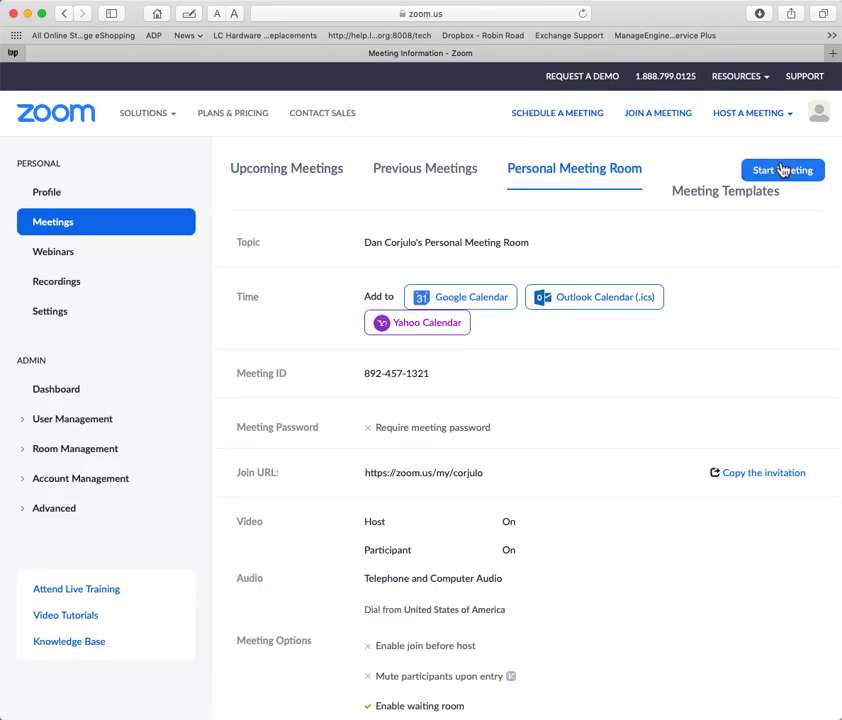
click(783, 170)
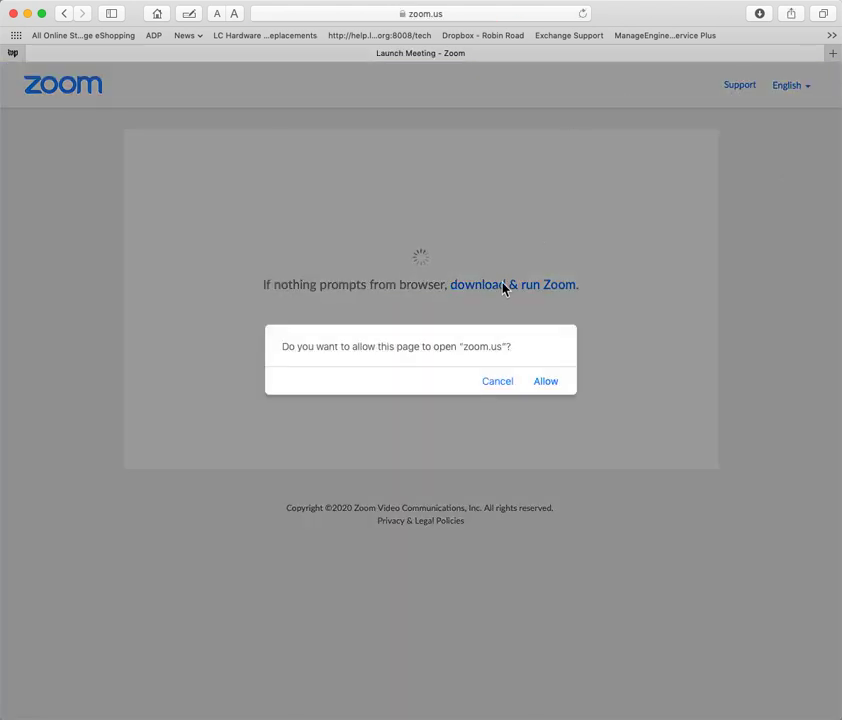
click(545, 381)
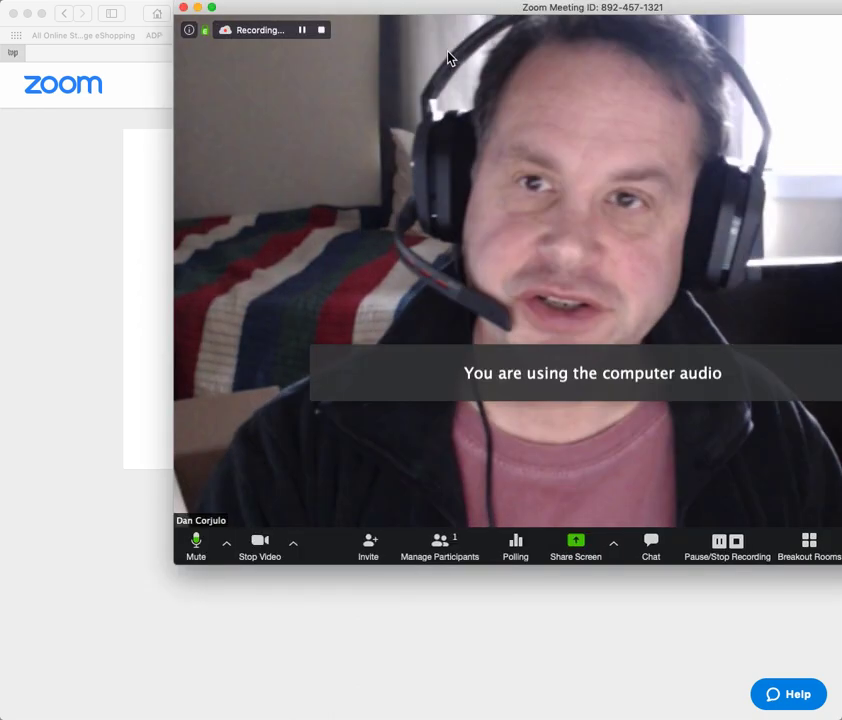
Move the meeting window aside for the update notice, then bring it back in front.
drag(432, 6, 316, 509)
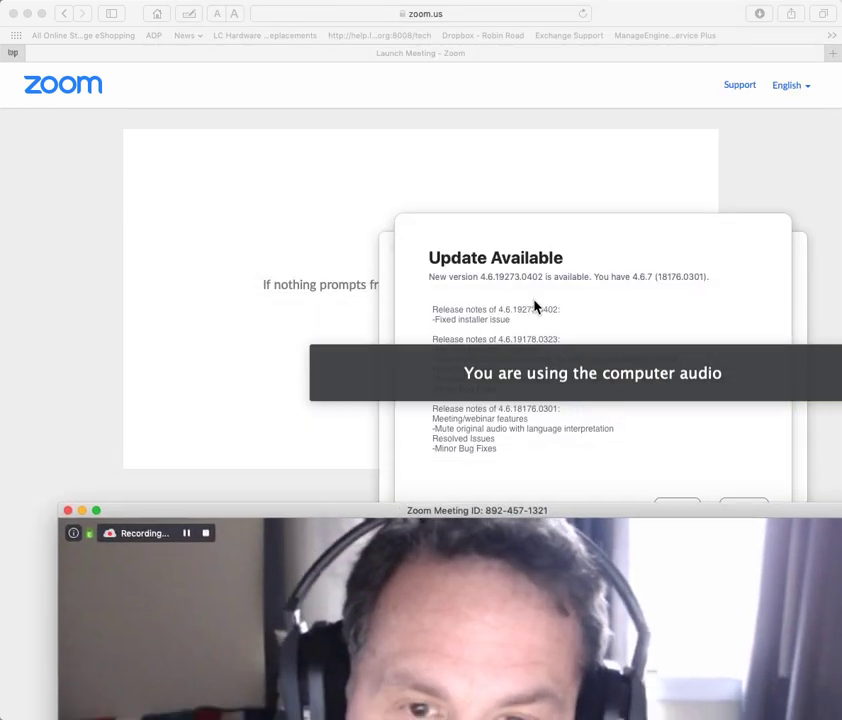
click(597, 268)
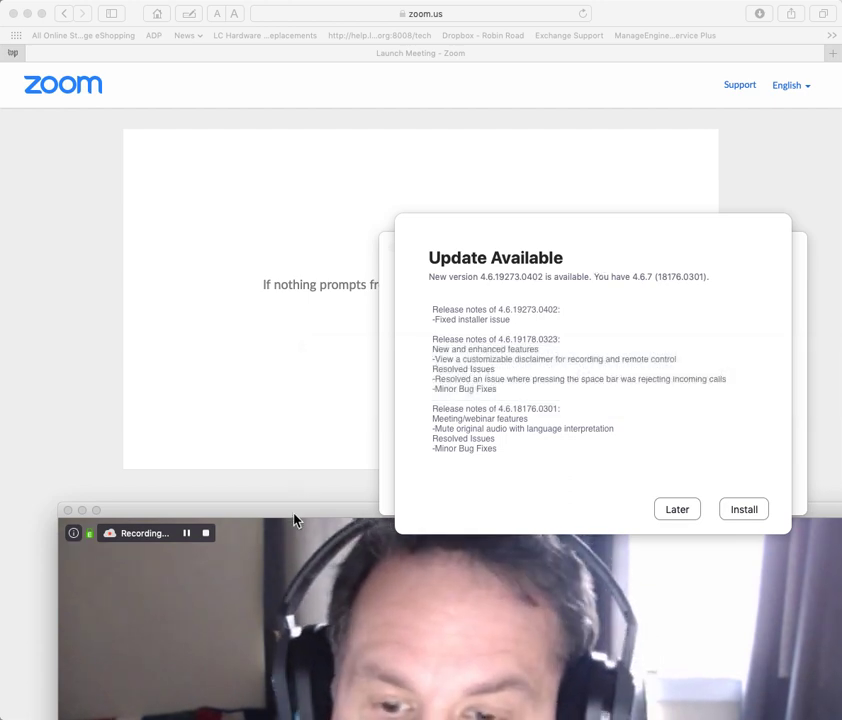
drag(295, 519, 271, 51)
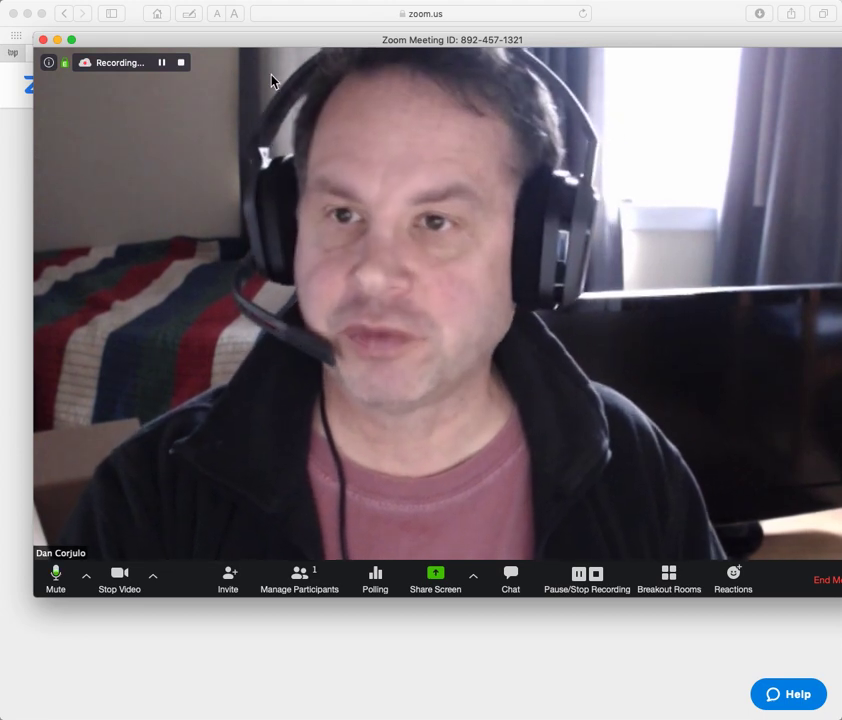
drag(295, 40, 268, 41)
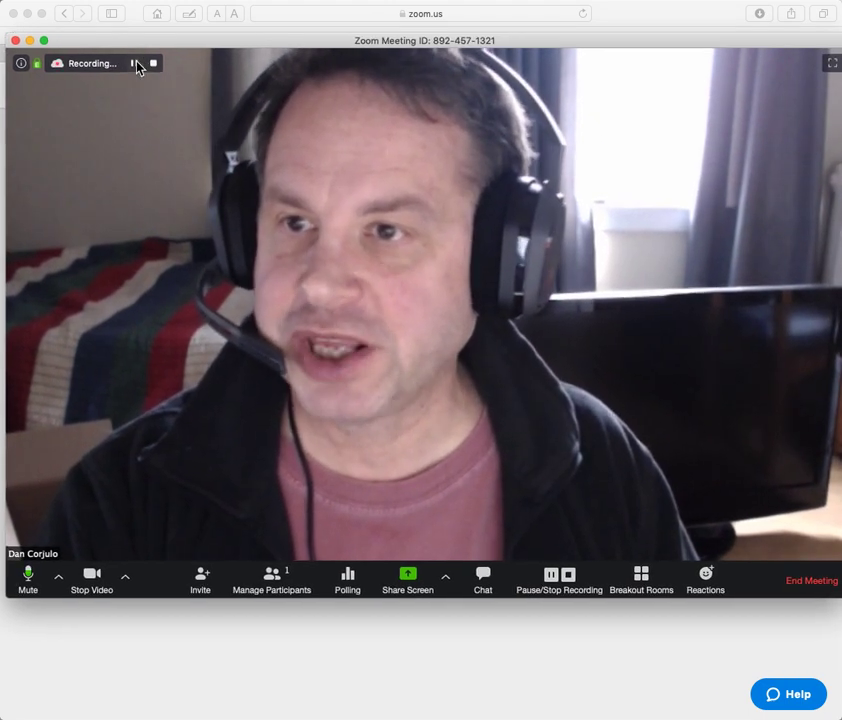
Pause the cloud recording and show the meeting information with the meeting ID selected.
click(135, 63)
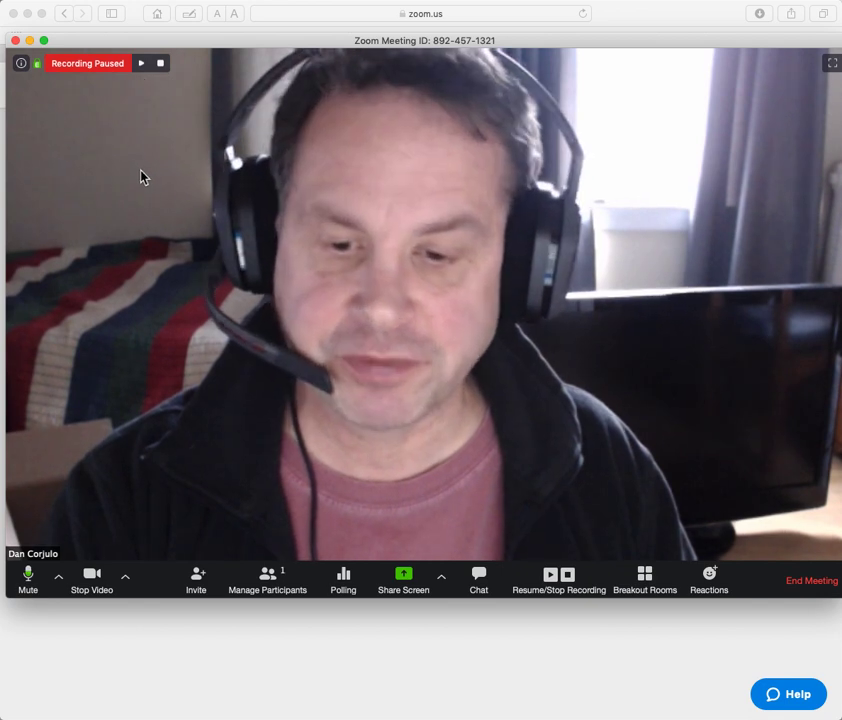
click(19, 64)
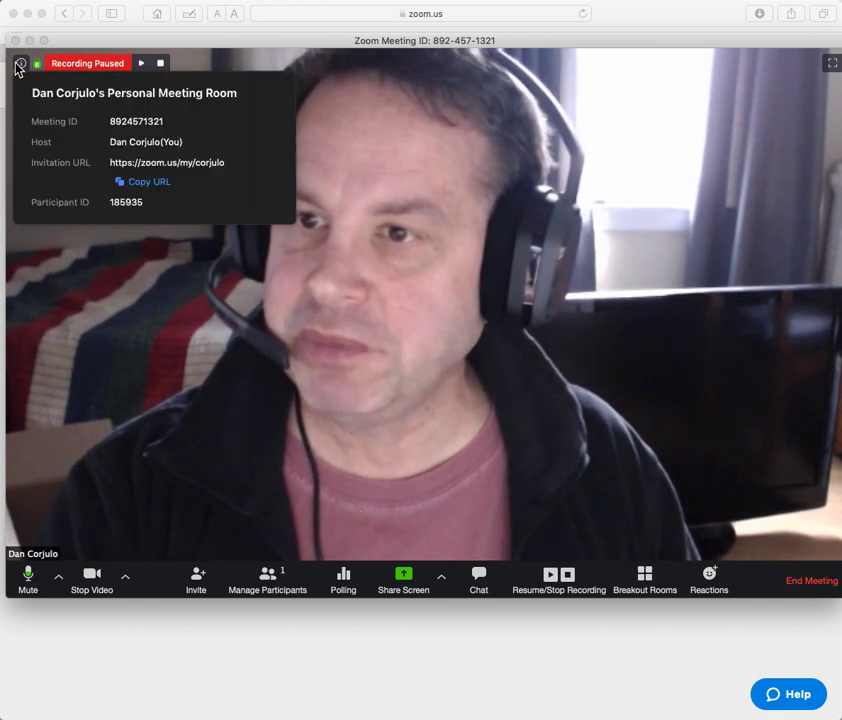
drag(170, 122, 104, 122)
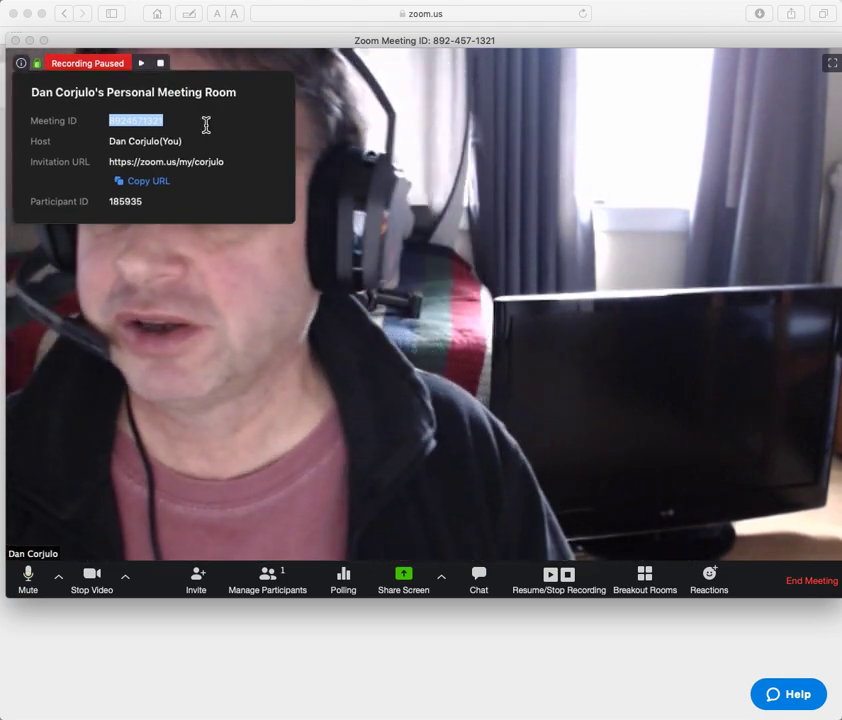
click(204, 123)
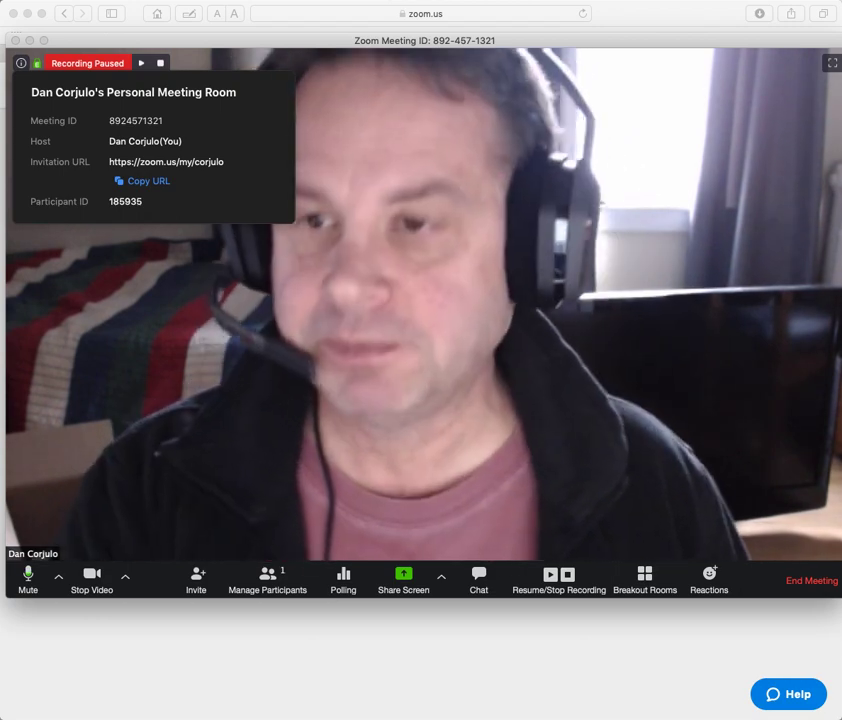
Close the meeting window and end the Personal Meeting Room meeting for all participants.
click(15, 40)
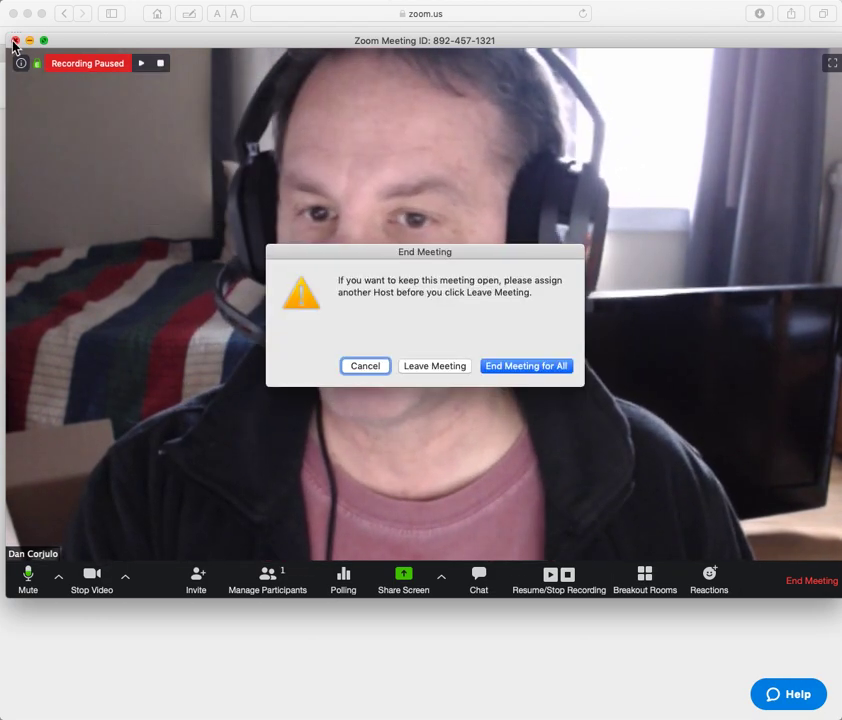
click(505, 370)
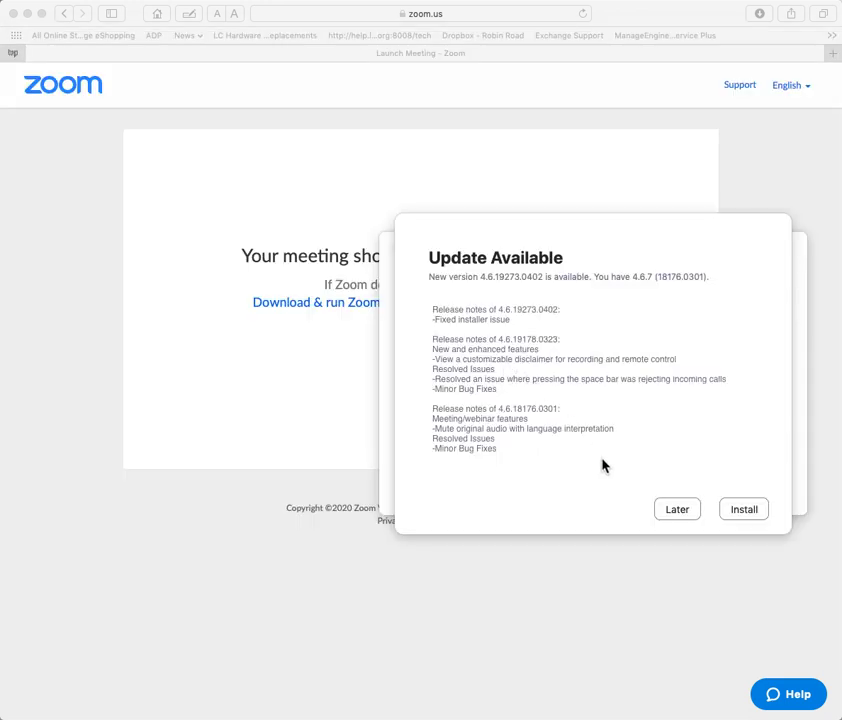